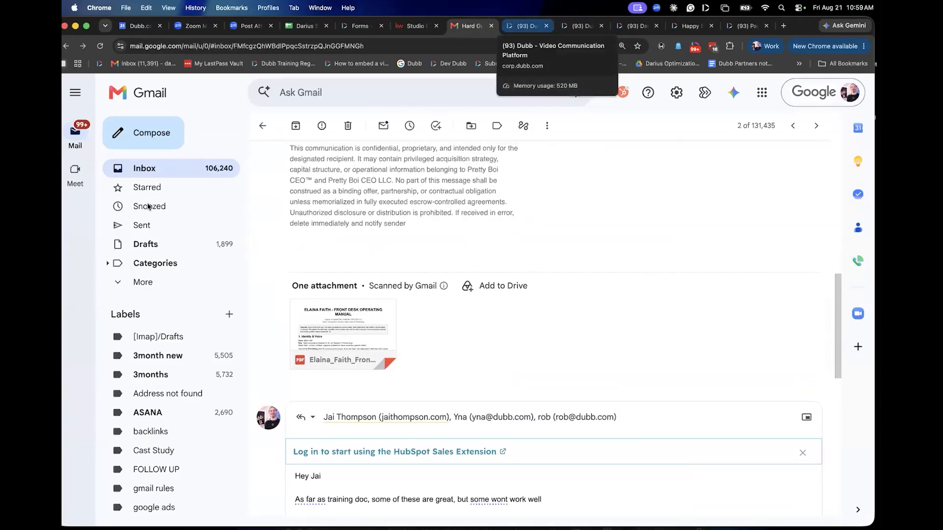
# Switch to Dubb, dismiss the password update request and start creating a new sales assistant from the Sales Assistants list.
pyautogui.hotkey('ctrl', 'Tab')
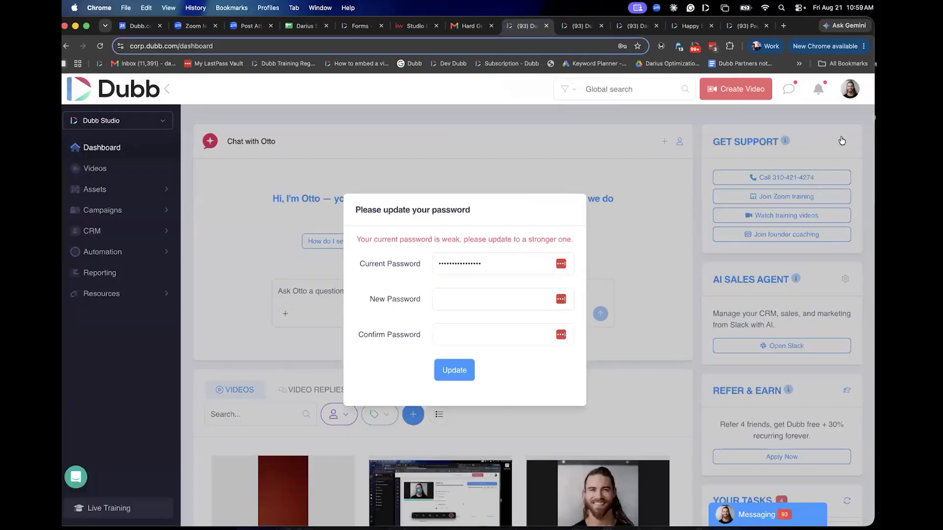
pyautogui.click(101, 189)
pyautogui.press('Escape')
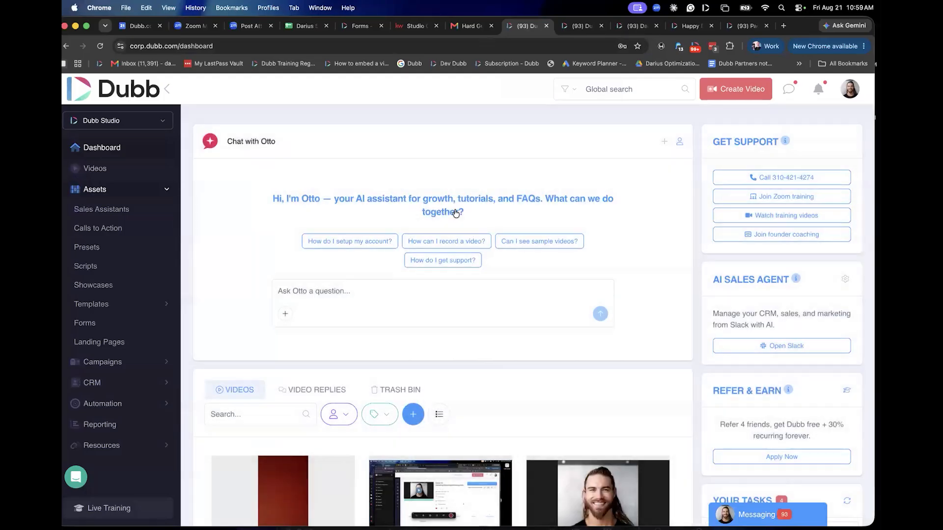
pyautogui.click(101, 209)
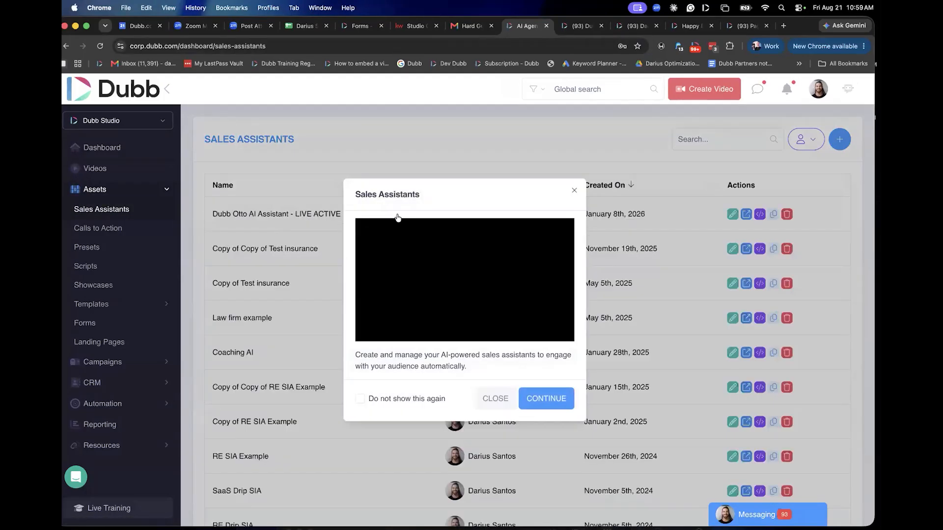
pyautogui.press('Escape')
pyautogui.click(840, 139)
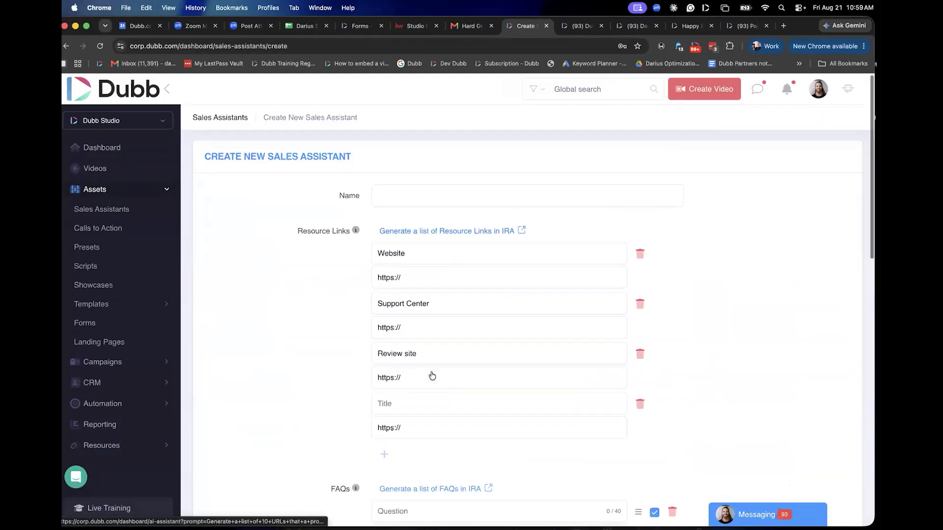
# Examine the form's Resource Links and FAQs sections and the AI assistant on the open video page, dismissing its pop-up.
pyautogui.scroll(-1, 431, 376)
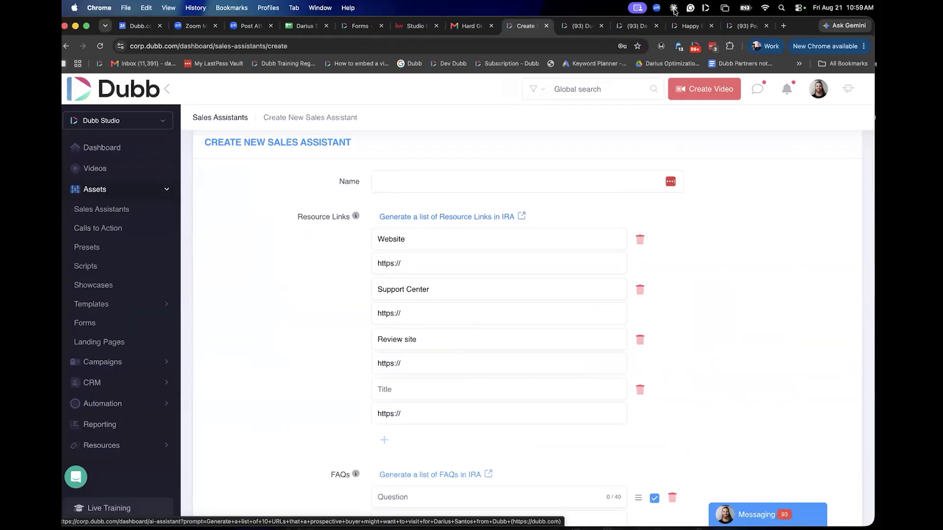
pyautogui.scroll(-3, 599, 168)
pyautogui.scroll(-1, 599, 165)
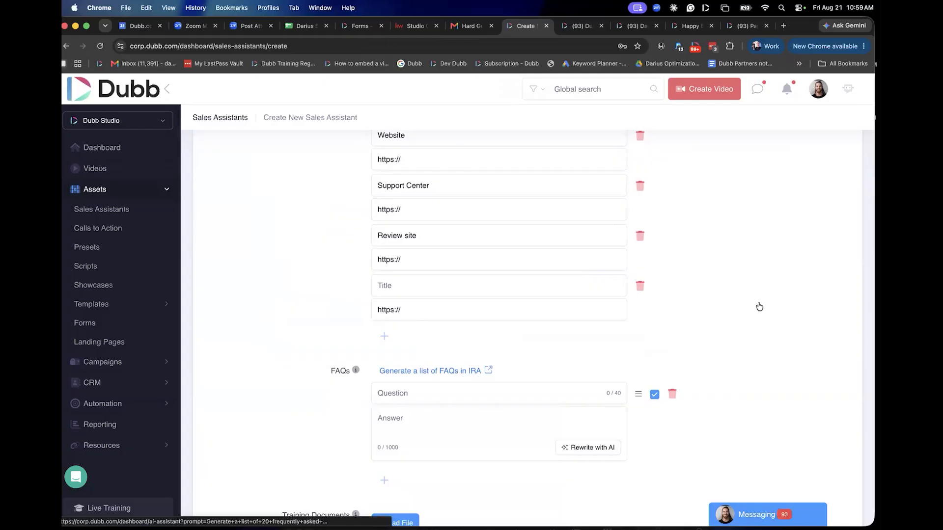
pyautogui.click(637, 26)
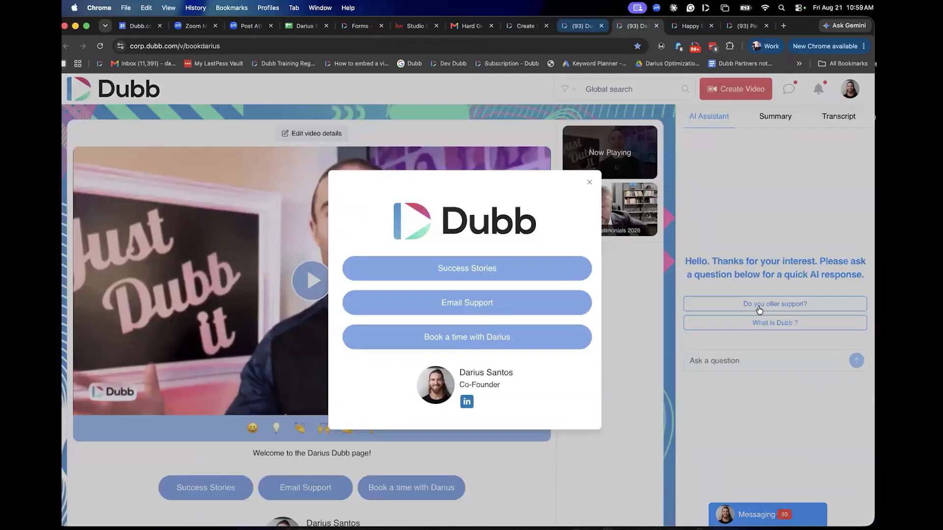
pyautogui.click(754, 250)
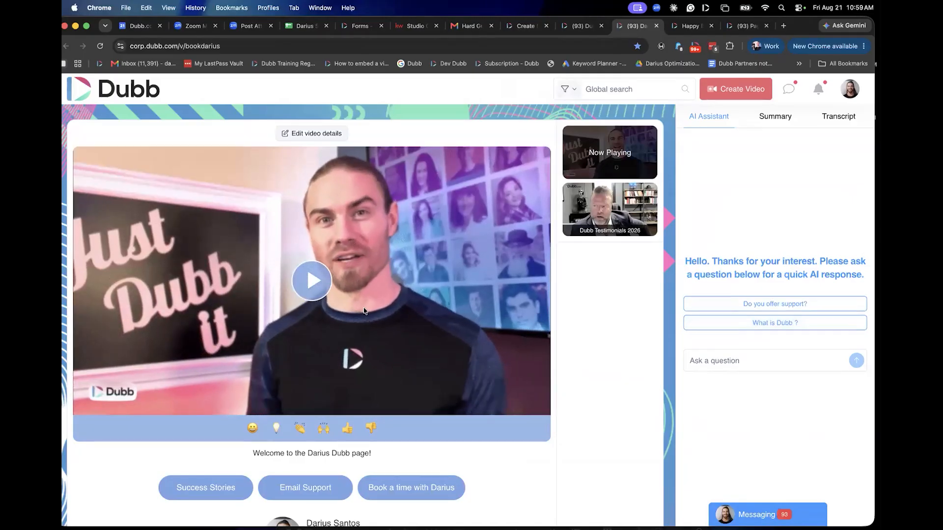
# Return to the new sales assistant form and look at its Training Documents and Default Welcome Message sections.
pyautogui.hotkey('ctrl', 'shift', 'Tab')
pyautogui.hotkey('ctrl', 'shift', 'Tab')
pyautogui.scroll(-1, 363, 308)
pyautogui.scroll(-5, 364, 310)
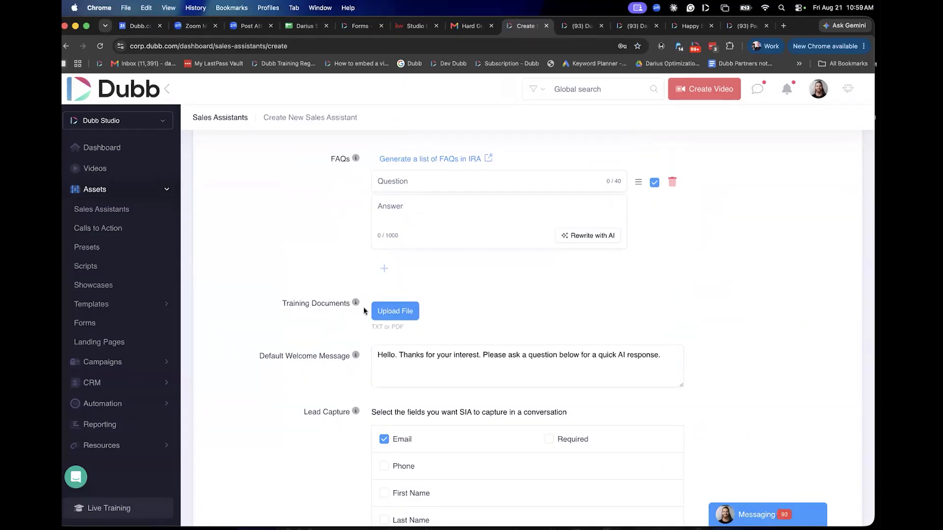
pyautogui.tripleClick(363, 308)
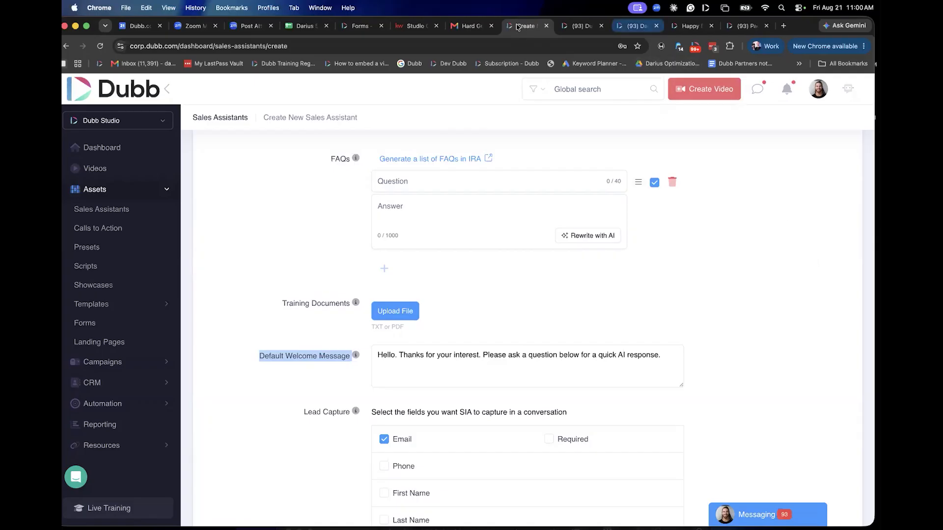
# Compare the form's Default Welcome Message with the greeting in the AI assistant panel of the video page.
pyautogui.click(633, 26)
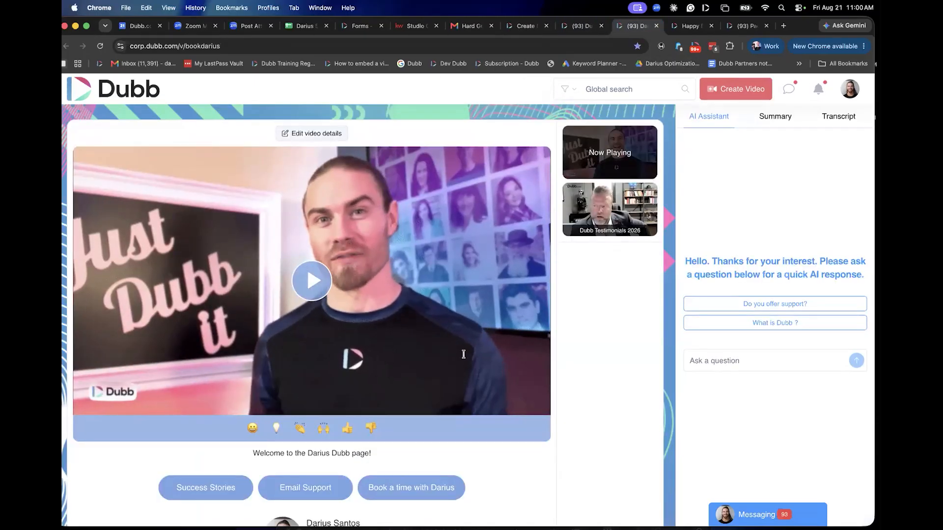
pyautogui.tripleClick(463, 355)
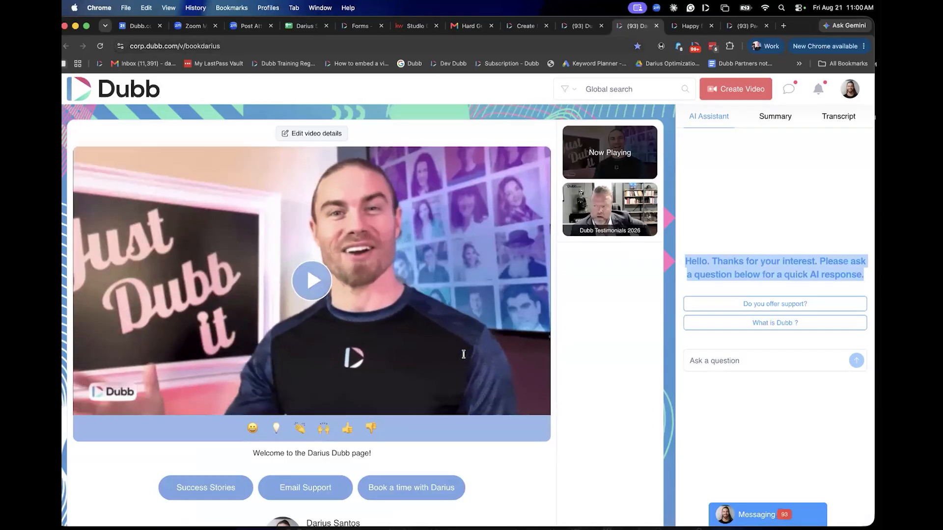
pyautogui.click(525, 26)
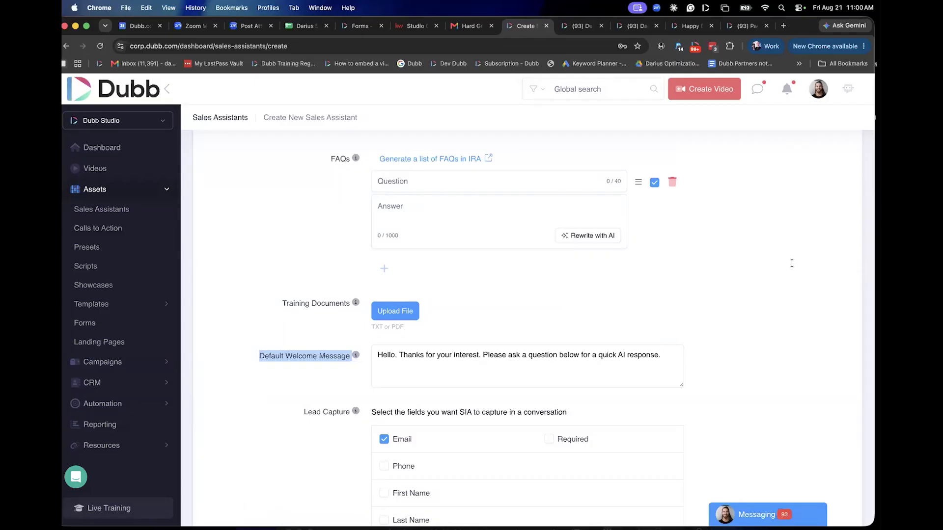
pyautogui.hotkey('ctrl', 'Tab')
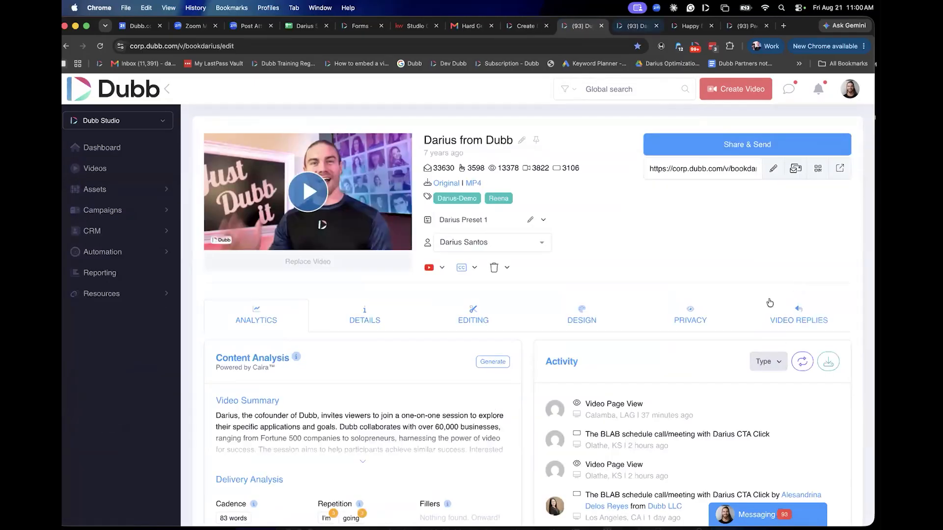
pyautogui.hotkey('ctrl', 'Tab')
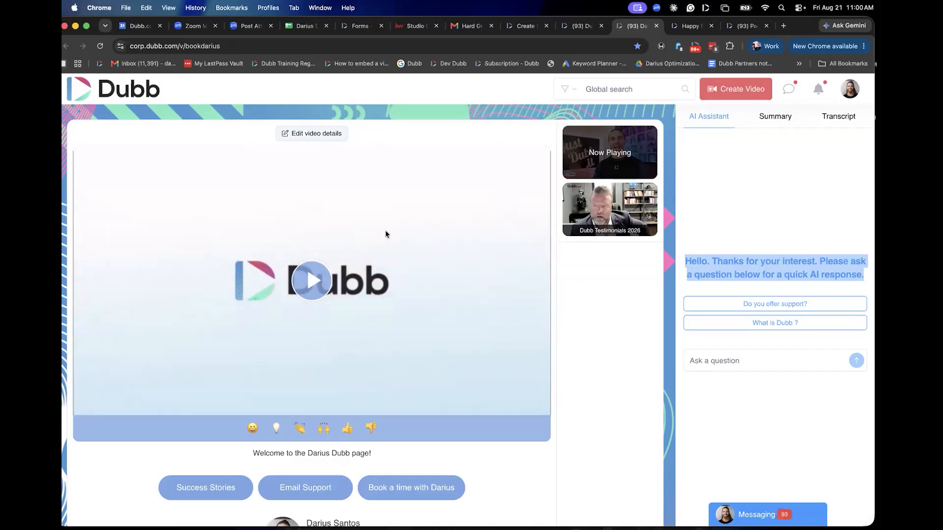
pyautogui.hotkey('ctrl', 'shift', 'Tab')
pyautogui.hotkey('ctrl', 'shift', 'Tab')
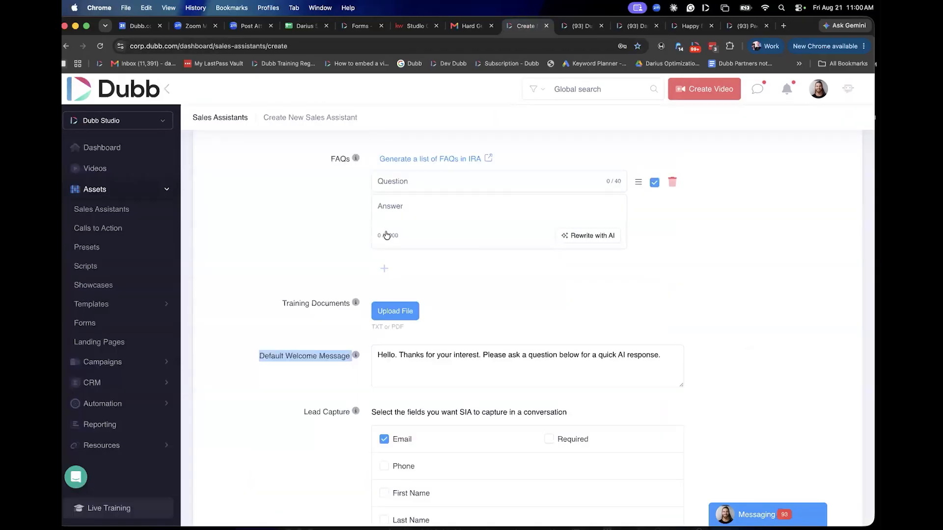
# Set Lead Capture to collect email, phone, first name and last name, all marked as required.
pyautogui.scroll(5, 387, 236)
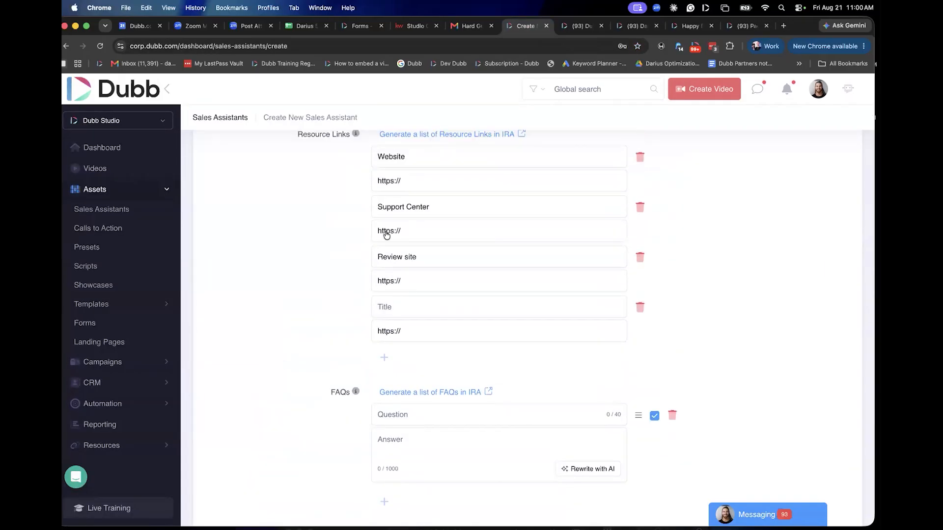
pyautogui.scroll(-4, 386, 235)
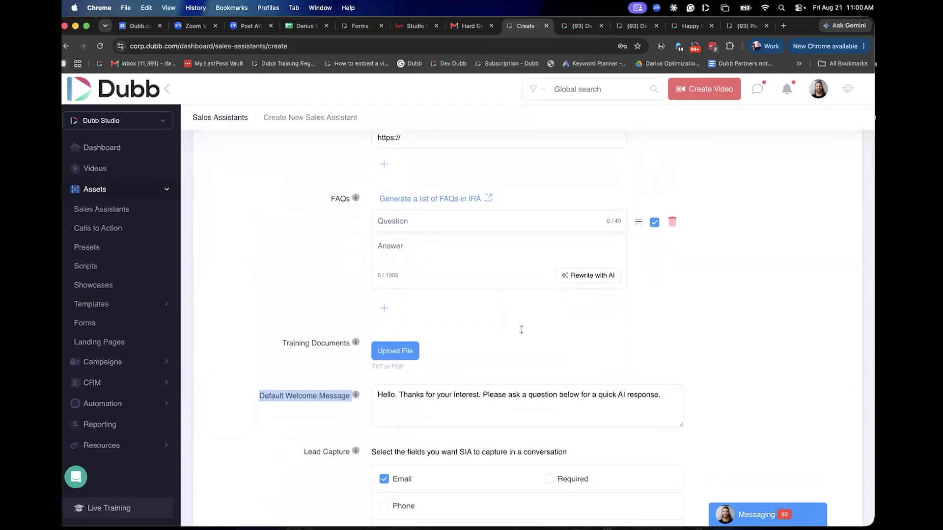
pyautogui.scroll(-2, 522, 329)
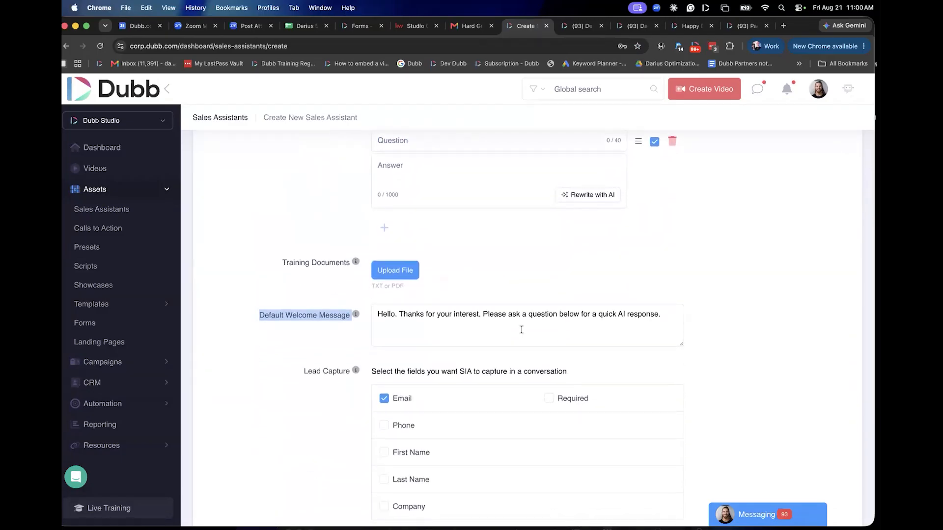
pyautogui.scroll(-1, 521, 329)
pyautogui.moveTo(303, 329); pyautogui.dragTo(521, 330)
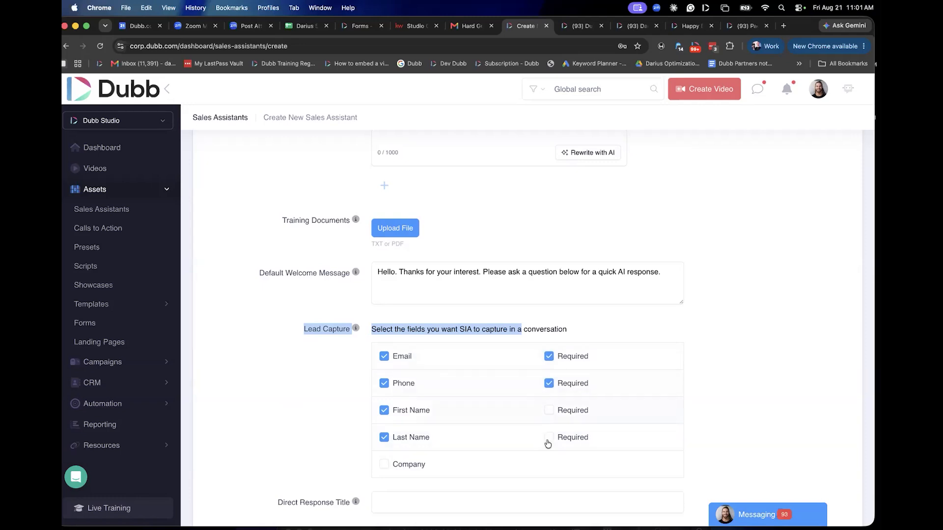
pyautogui.click(547, 442)
# Examine the Direct Response Title, Direct Response Link and Mobile Button Text fields below Lead Capture.
pyautogui.scroll(-2, 290, 305)
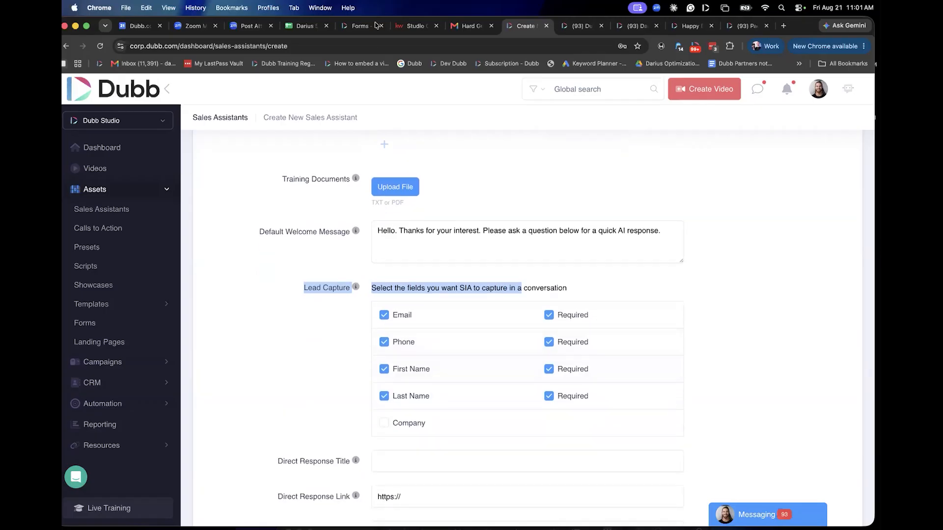
pyautogui.scroll(-3, 377, 25)
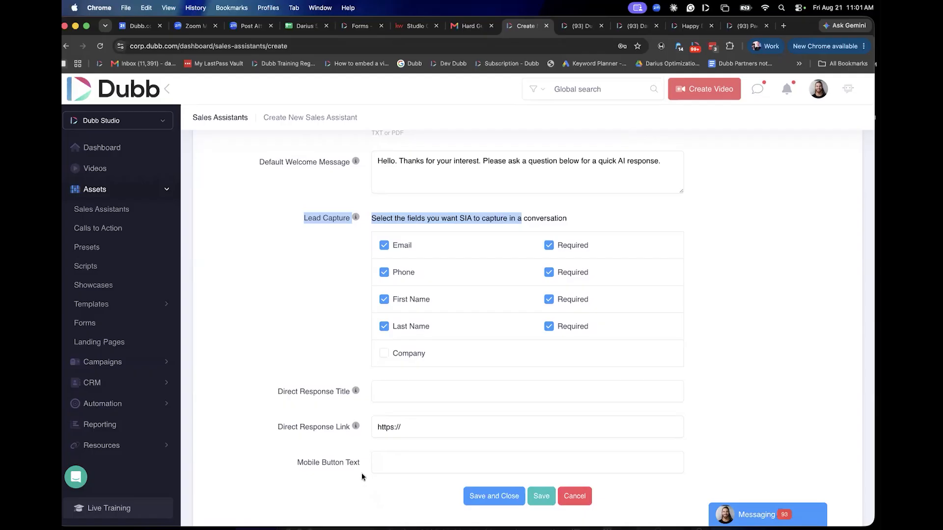
pyautogui.tripleClick(444, 421)
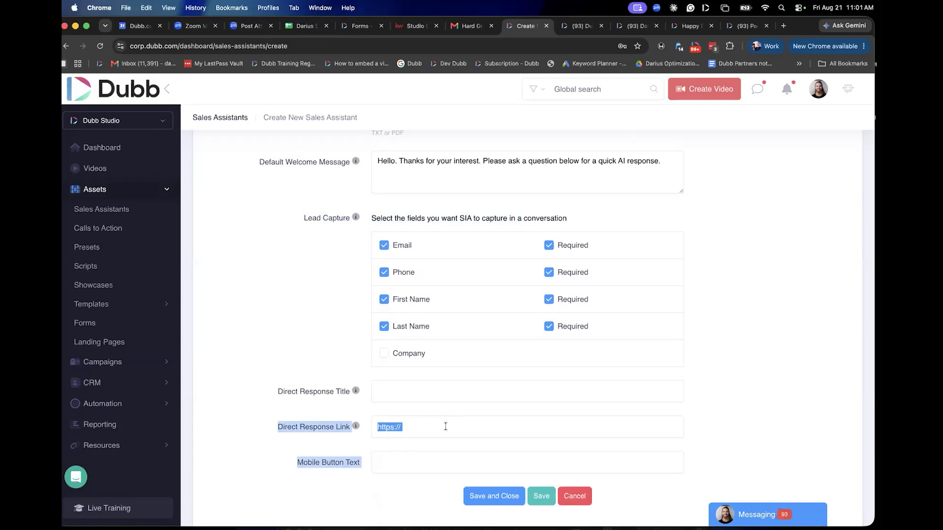
pyautogui.click(445, 427)
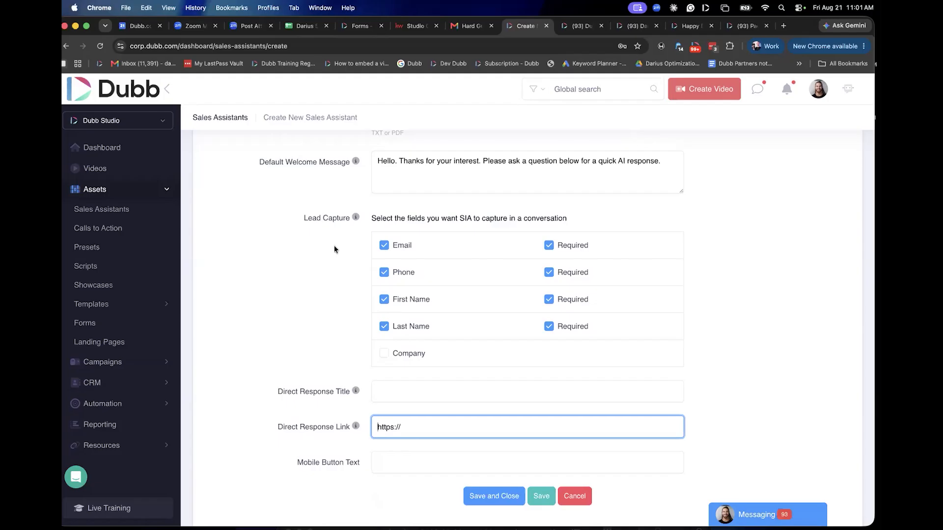
pyautogui.scroll(3, 330, 242)
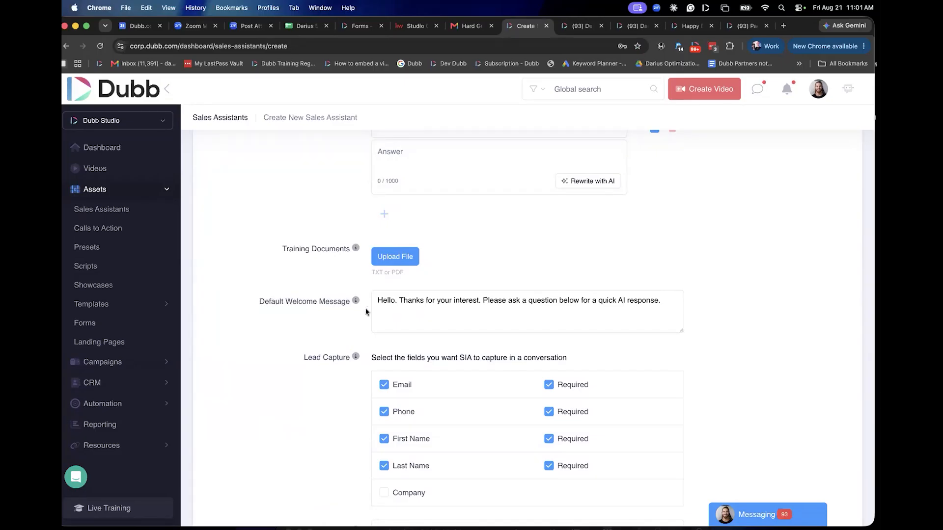
pyautogui.scroll(-5, 365, 311)
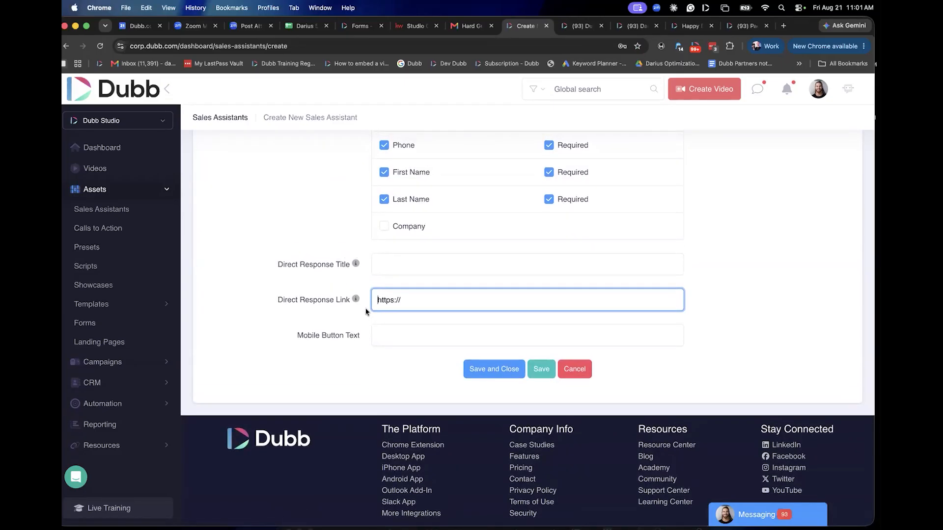
pyautogui.tripleClick(365, 311)
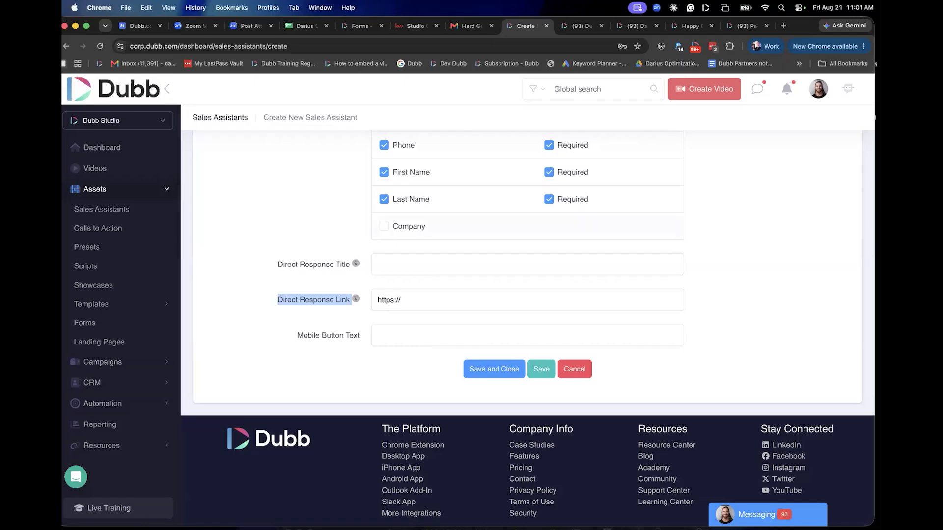
pyautogui.scroll(5, 414, 337)
pyautogui.scroll(-4, 473, 346)
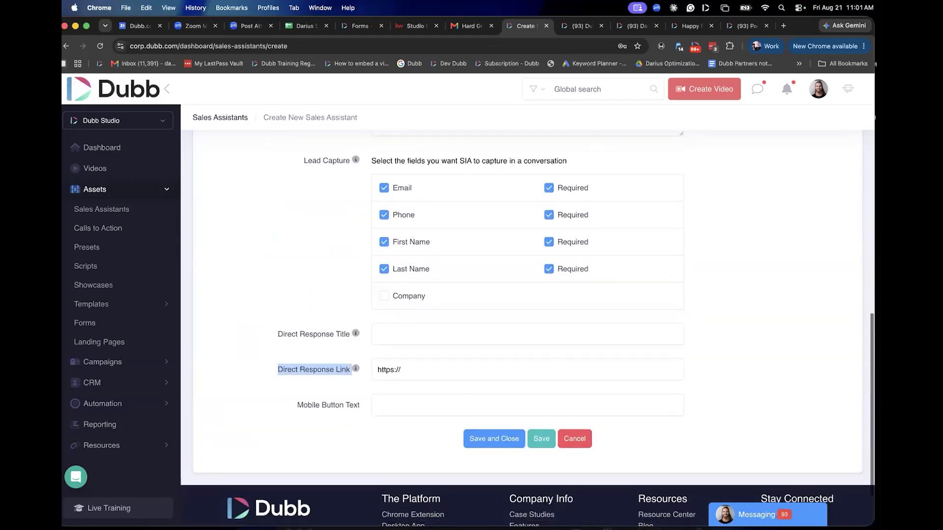
# Enter "Book a time with" followed by the contact's first name as the Direct Response Title.
pyautogui.click(472, 342)
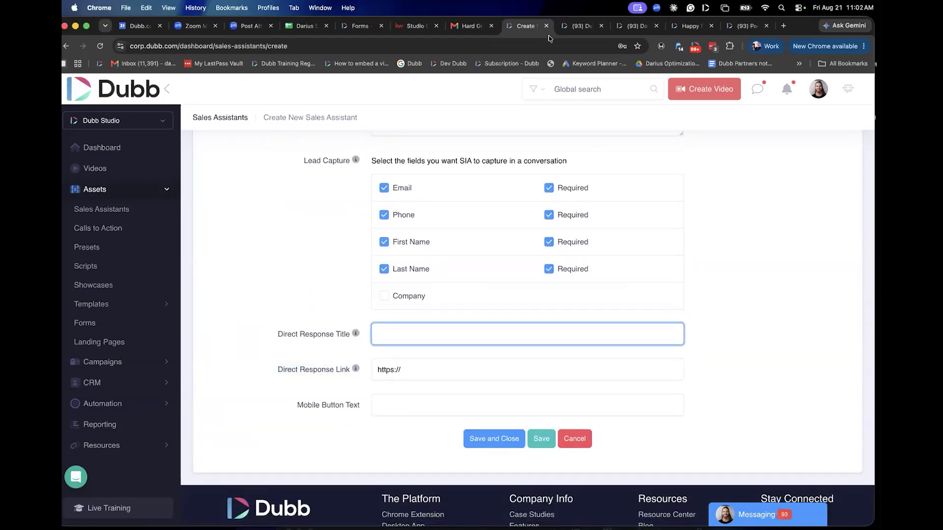
pyautogui.write('Book a time with Jai')
pyautogui.scroll(20, 512, 265)
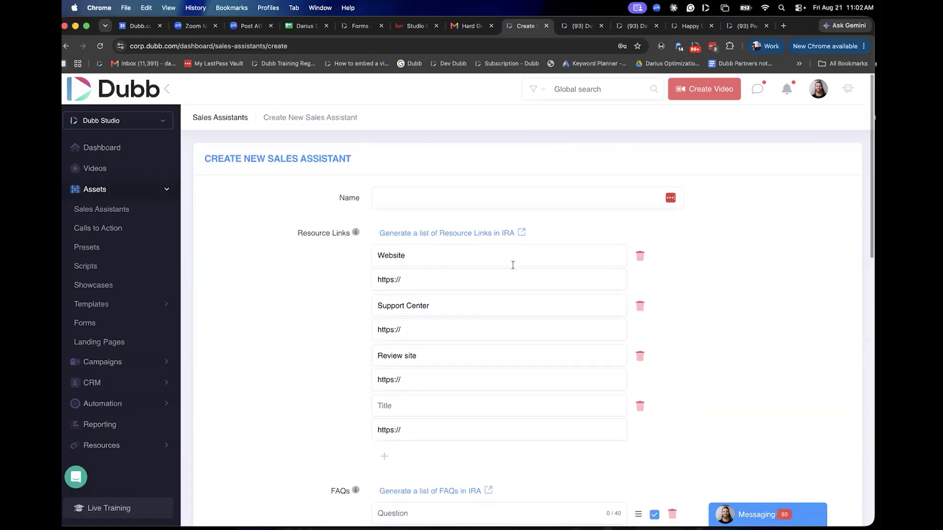